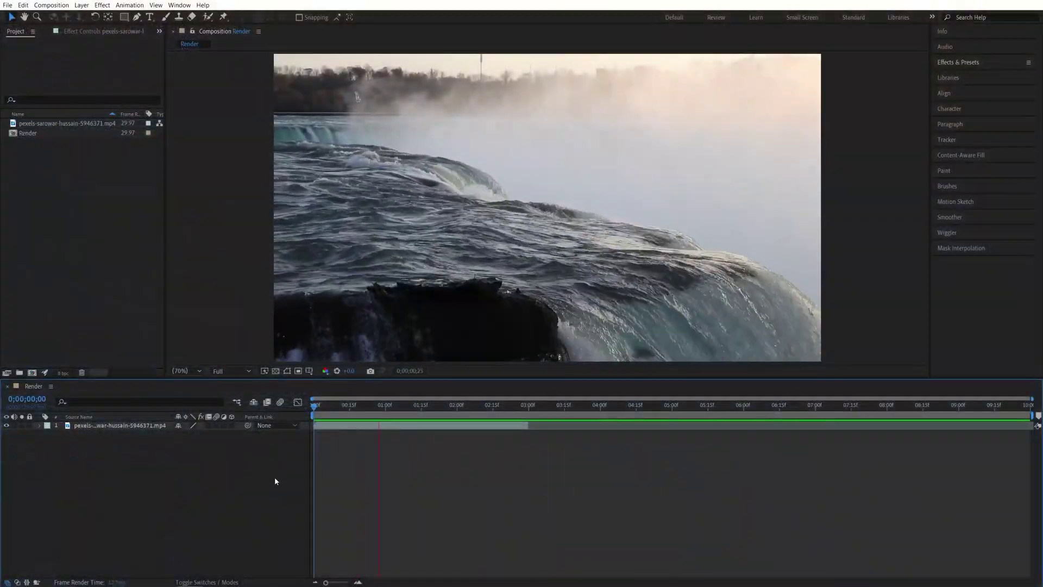
Preview the original 3-second waterfall clip, then open Time Stretch to set a 250% stretch factor
{"action": "left_click", "coordinate": [517, 407]}
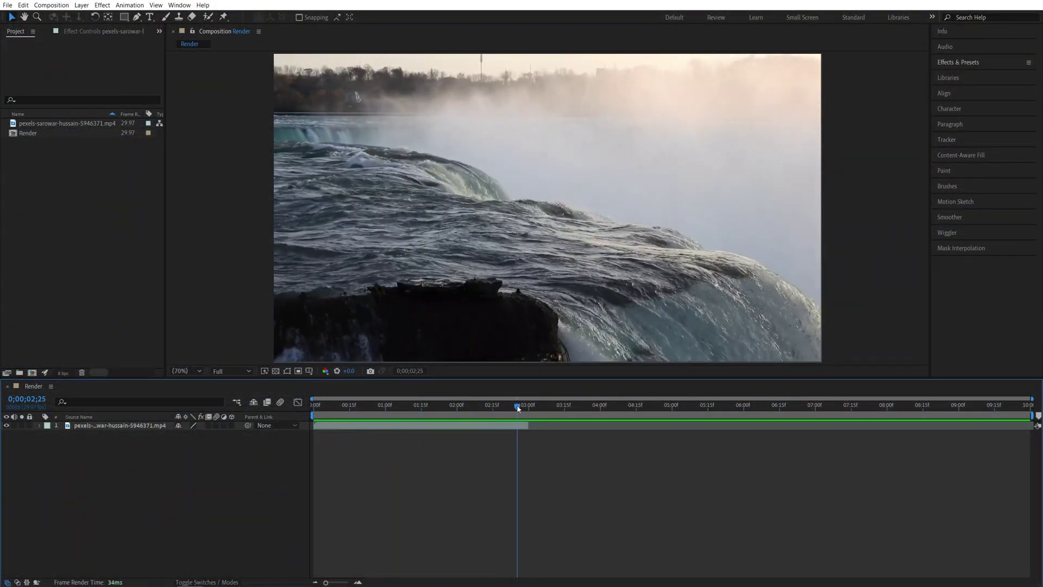
{"action": "mouse_move", "coordinate": [518, 407]}
{"action": "left_mouse_down"}
{"action": "mouse_move", "coordinate": [369, 406]}
{"action": "mouse_move", "coordinate": [401, 410]}
{"action": "left_mouse_up"}
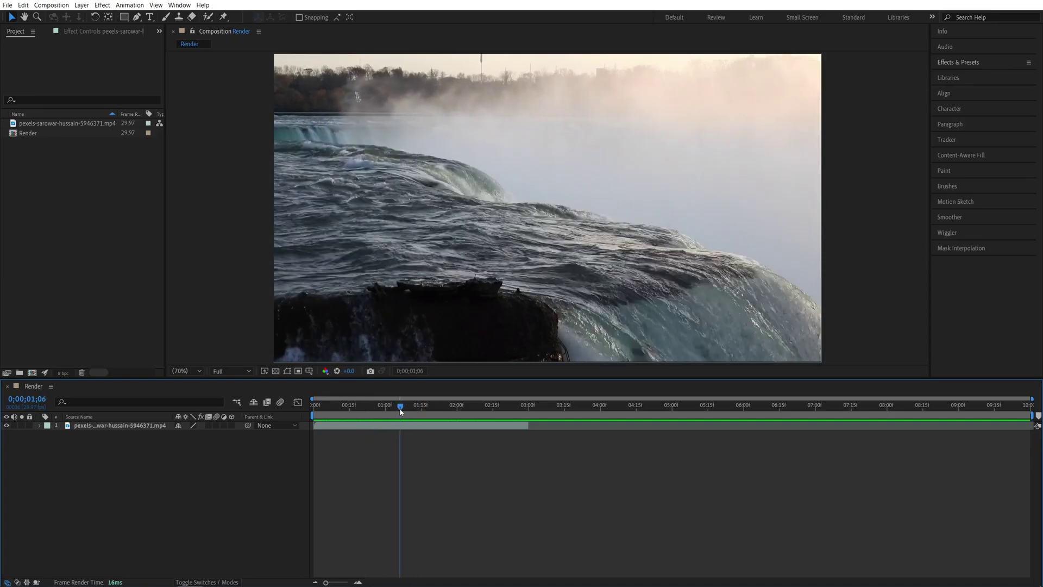
{"action": "key", "text": "space"}
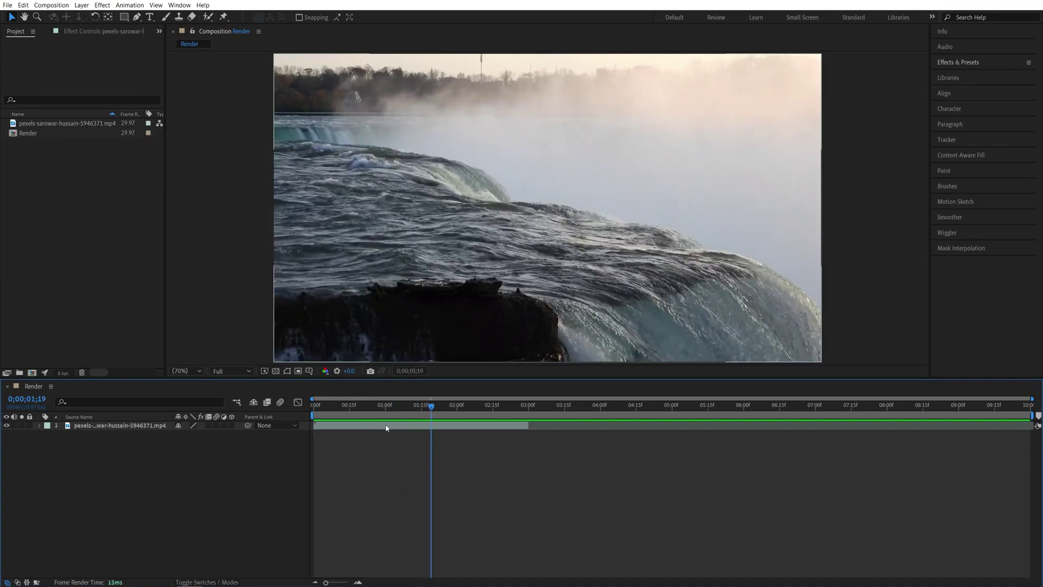
{"action": "right_click", "coordinate": [386, 428]}
{"action": "mouse_move", "coordinate": [438, 212]}
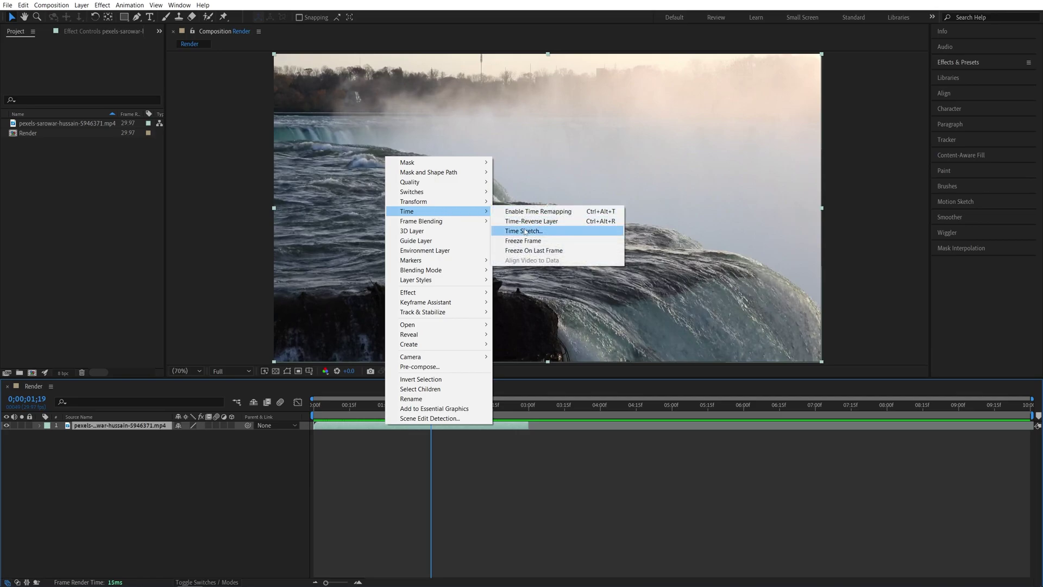
{"action": "left_click", "coordinate": [538, 231]}
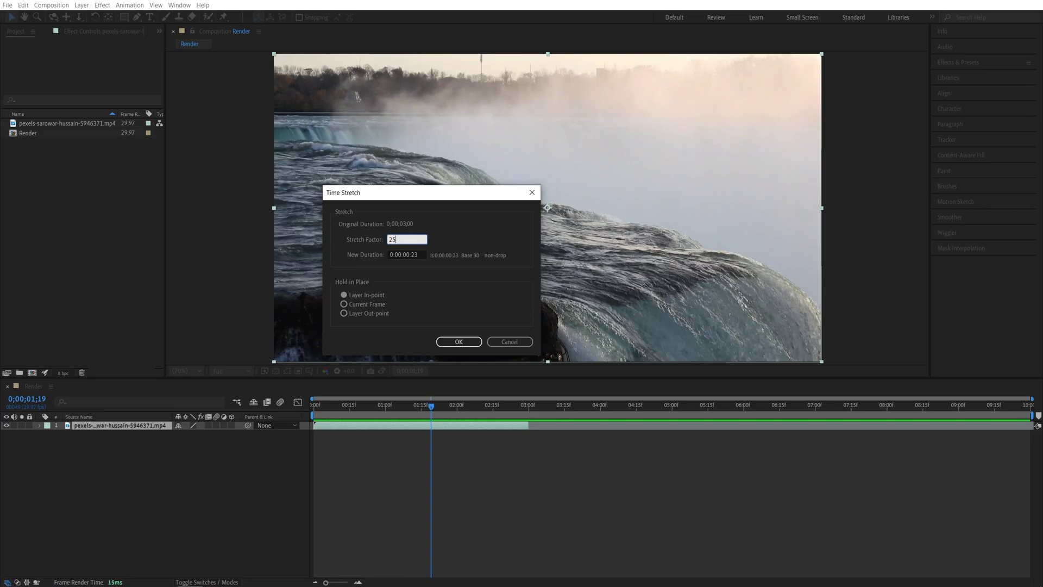
{"action": "left_click", "coordinate": [459, 341]}
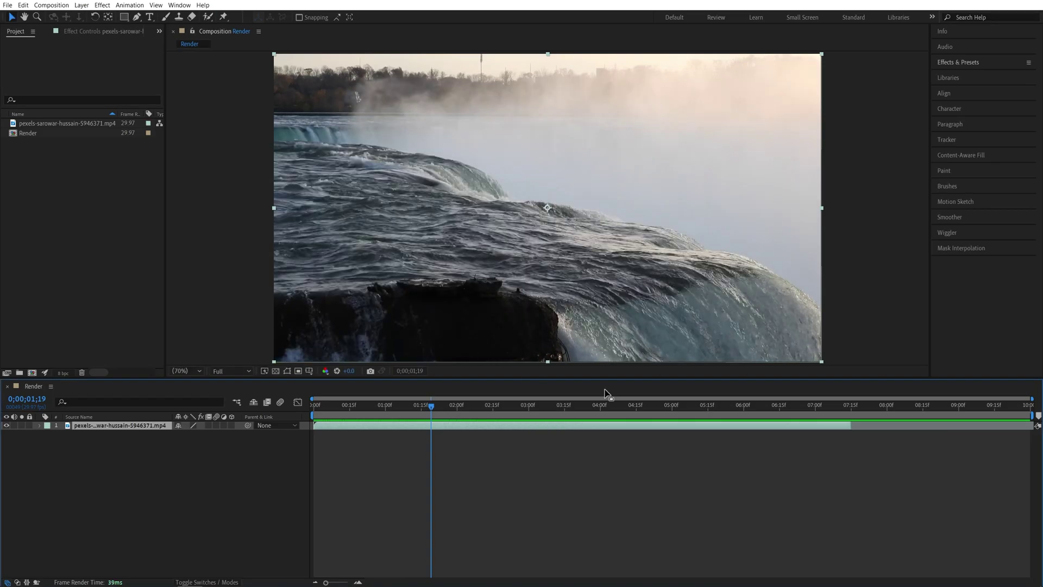
{"action": "left_click", "coordinate": [528, 410]}
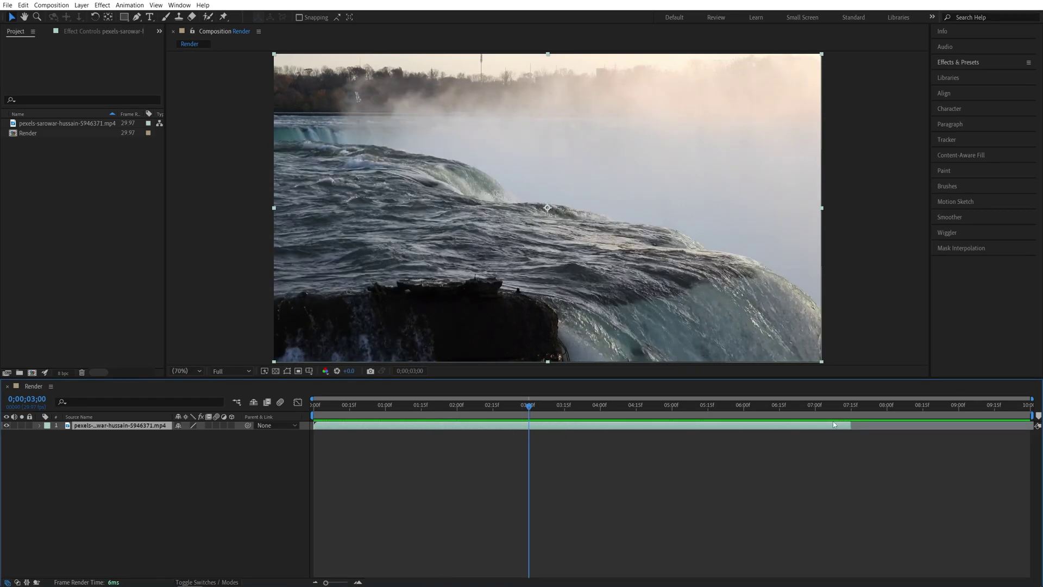
{"action": "left_click", "coordinate": [851, 406]}
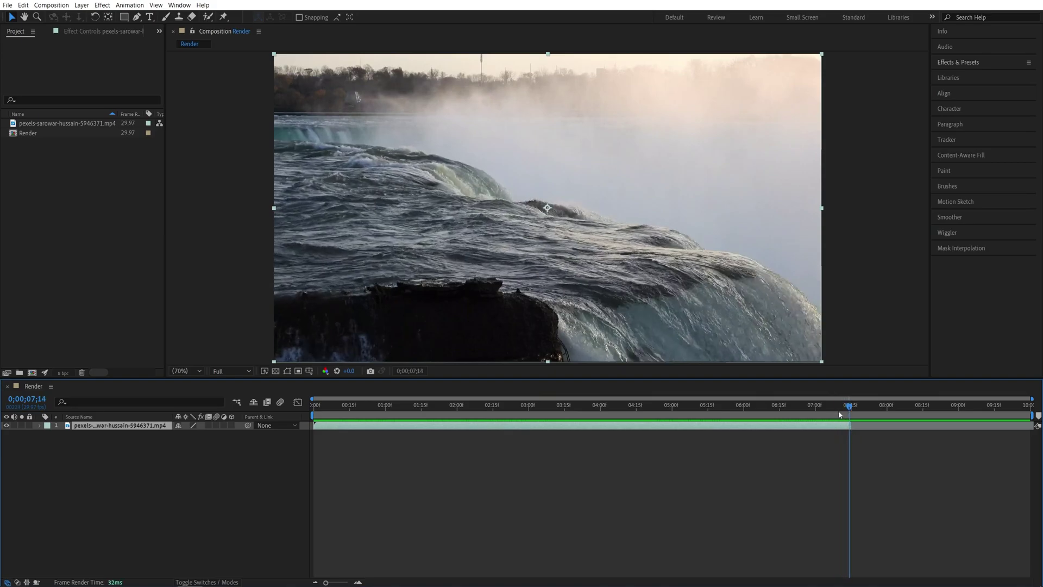
{"action": "left_click_drag", "start_coordinate": [839, 406], "coordinate": [545, 405]}
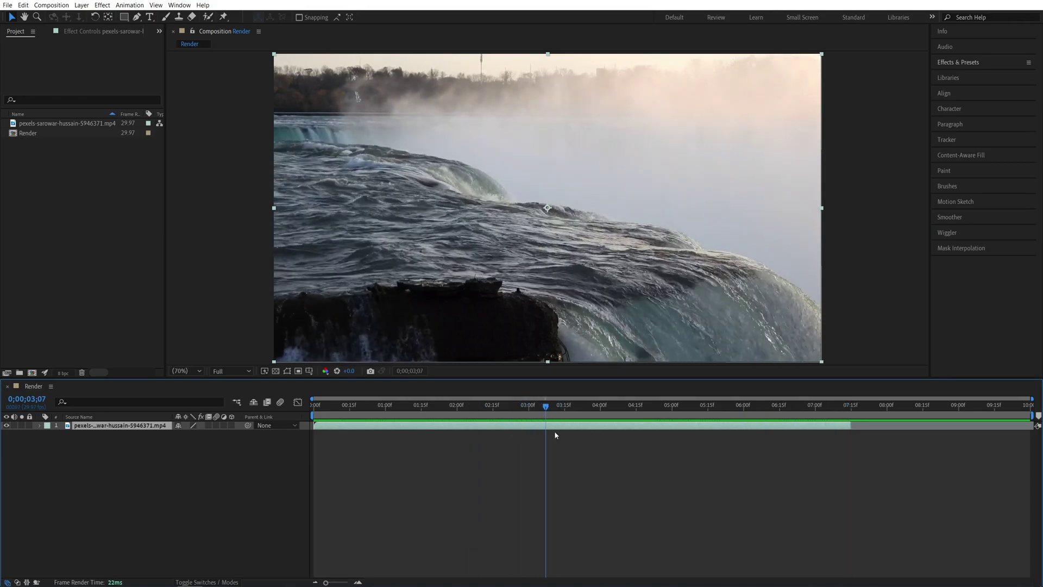
{"action": "key", "text": "Home"}
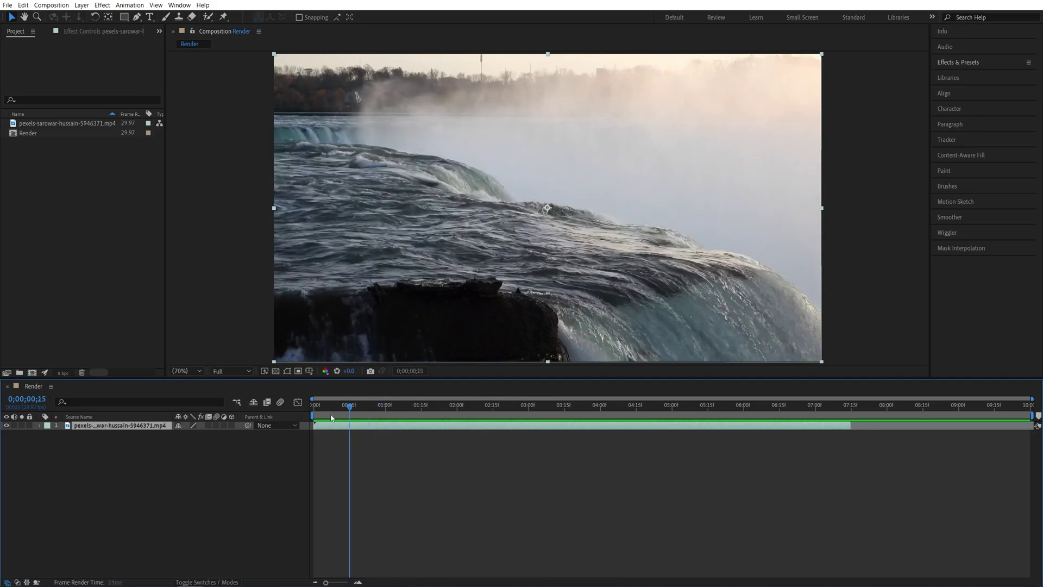
{"action": "left_click", "coordinate": [257, 493]}
{"action": "key", "text": "space"}
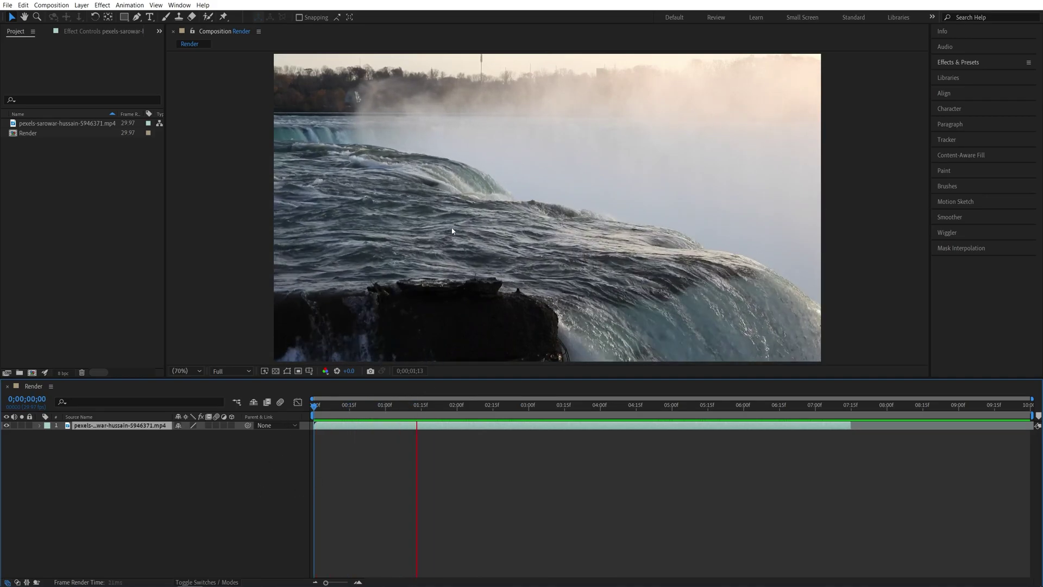
{"action": "left_click", "coordinate": [490, 405]}
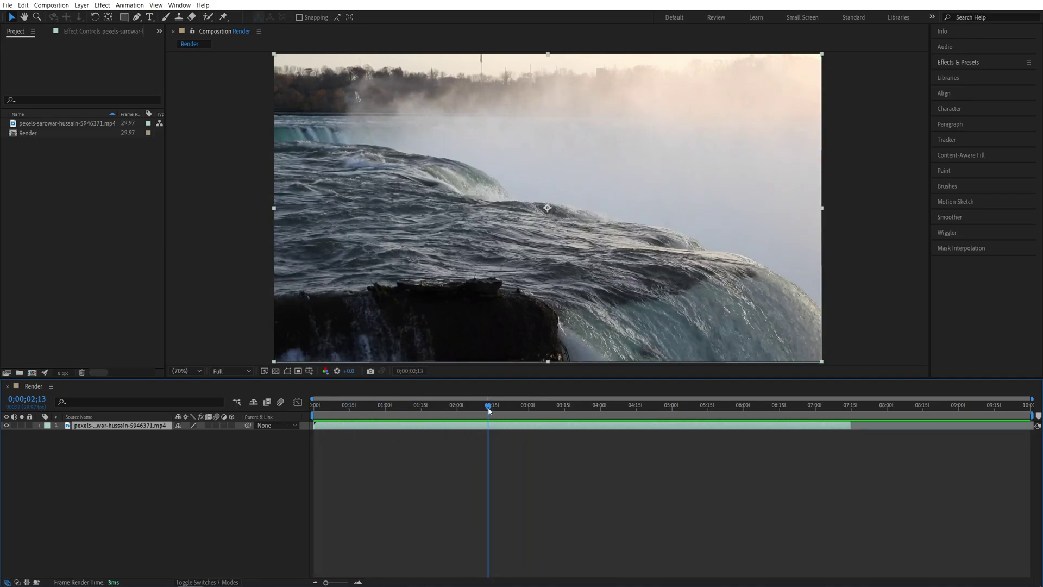
{"action": "left_click_drag", "start_coordinate": [490, 405], "coordinate": [532, 405]}
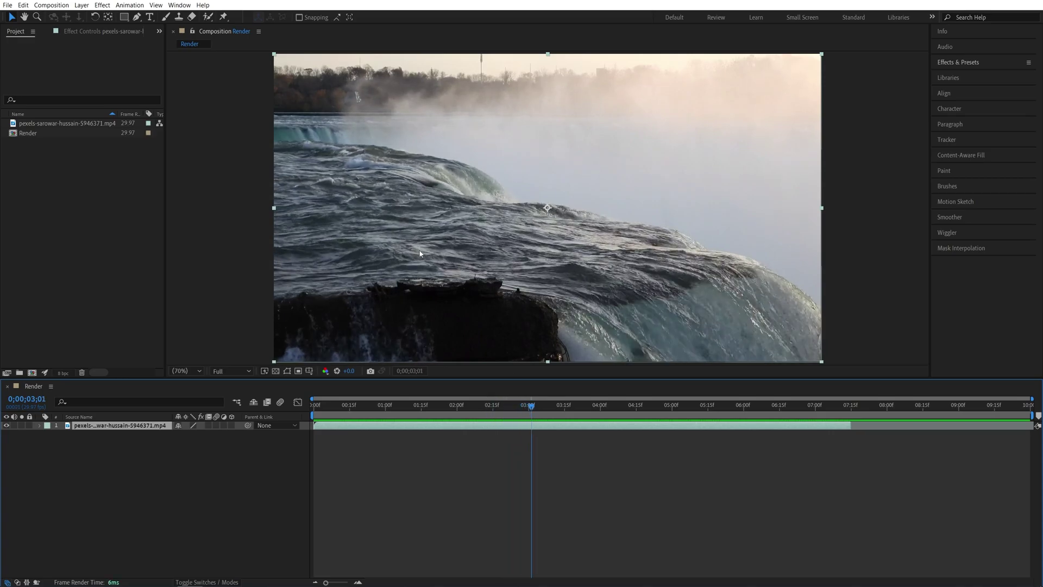
{"action": "left_click_drag", "start_coordinate": [531, 405], "coordinate": [454, 405]}
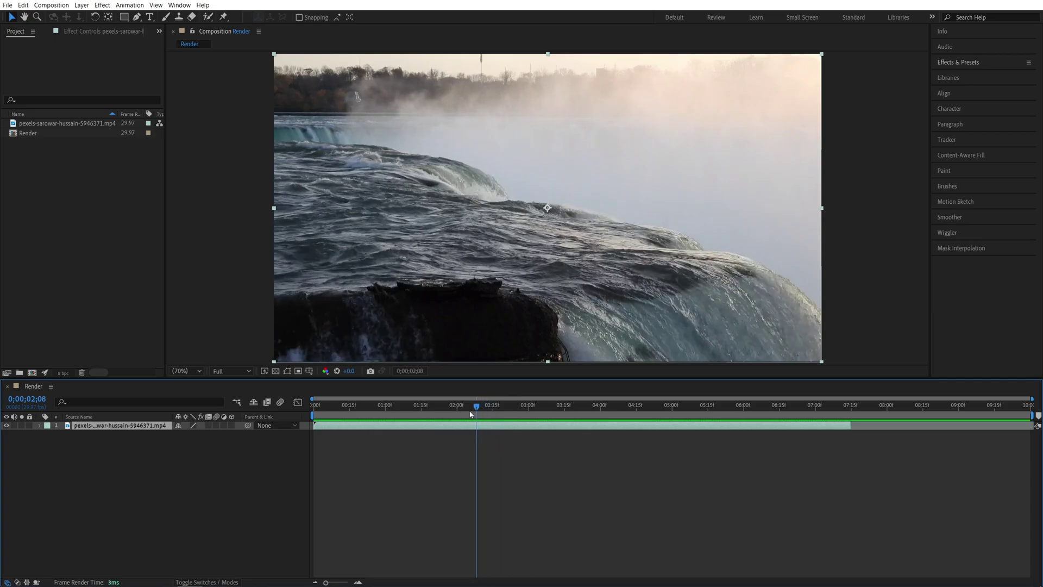
{"action": "key", "text": "space"}
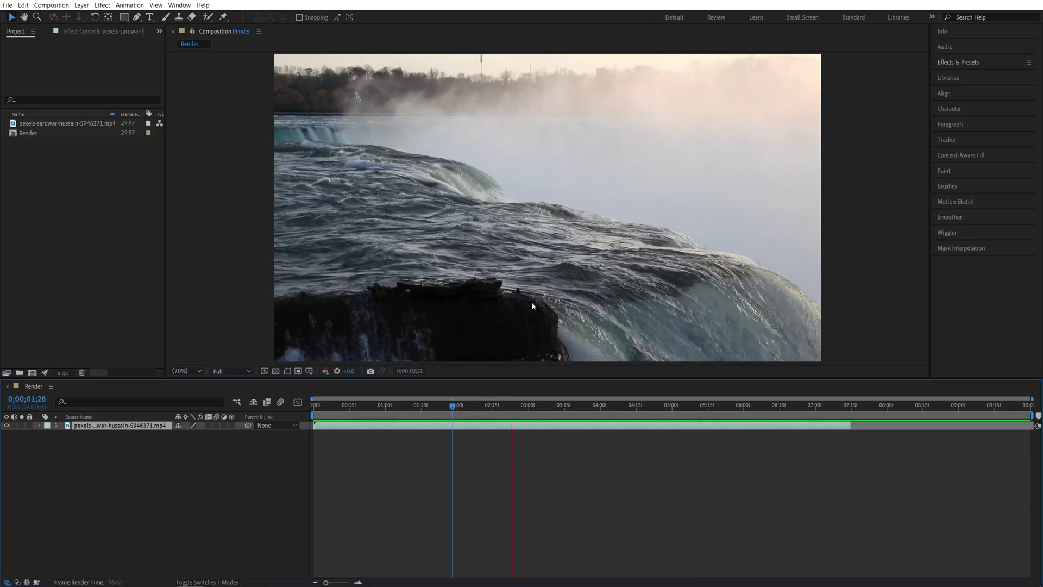
{"action": "left_click_drag", "start_coordinate": [546, 406], "coordinate": [390, 405]}
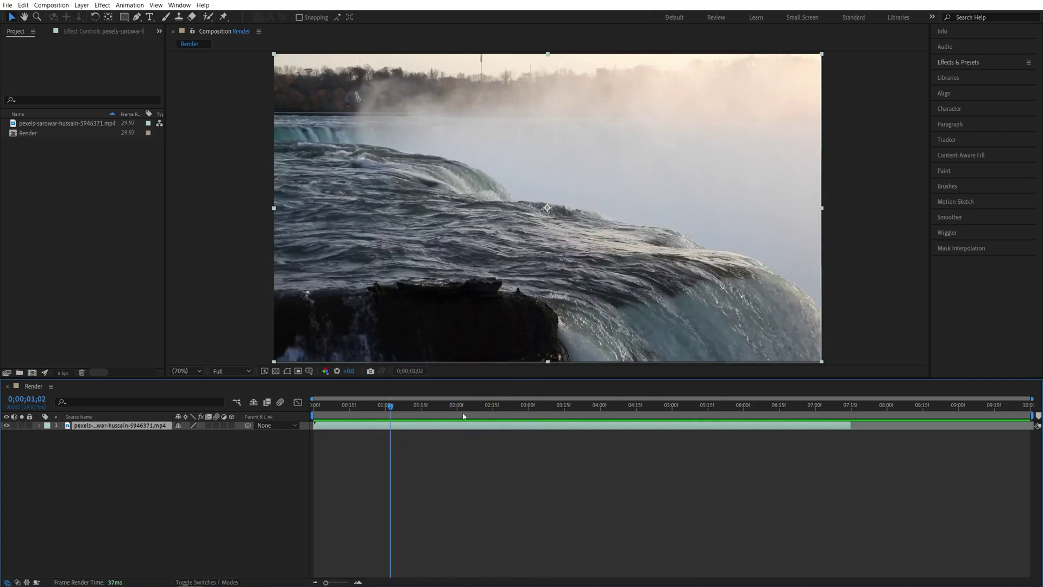
{"action": "left_click", "coordinate": [396, 433]}
Apply Pixel Motion frame blending to the waterfall layer and return the playhead to the start
{"action": "right_click", "coordinate": [415, 426]}
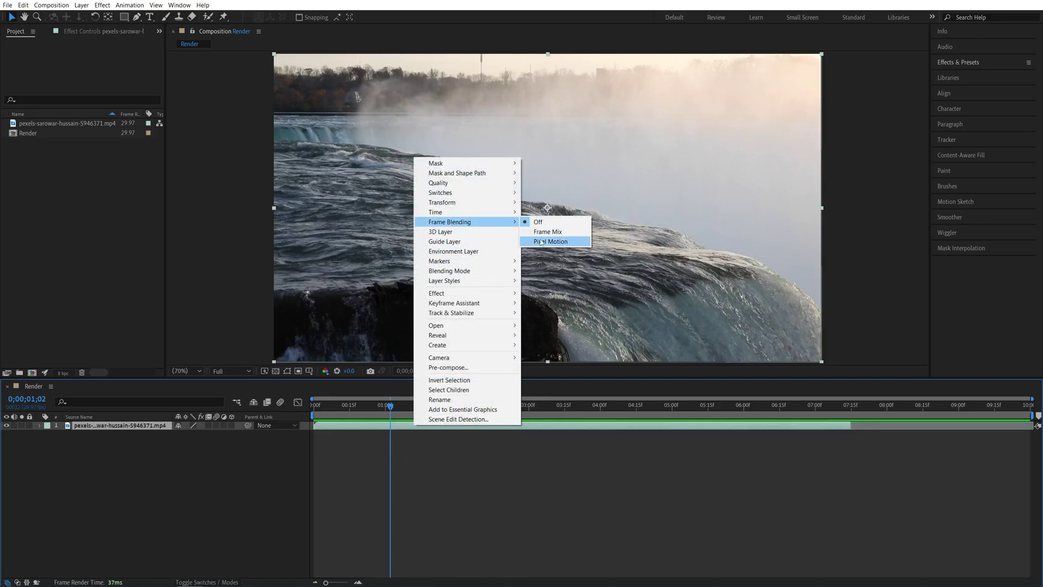
{"action": "mouse_move", "coordinate": [450, 222]}
{"action": "left_click", "coordinate": [568, 243]}
{"action": "left_click_drag", "start_coordinate": [395, 405], "coordinate": [290, 429]}
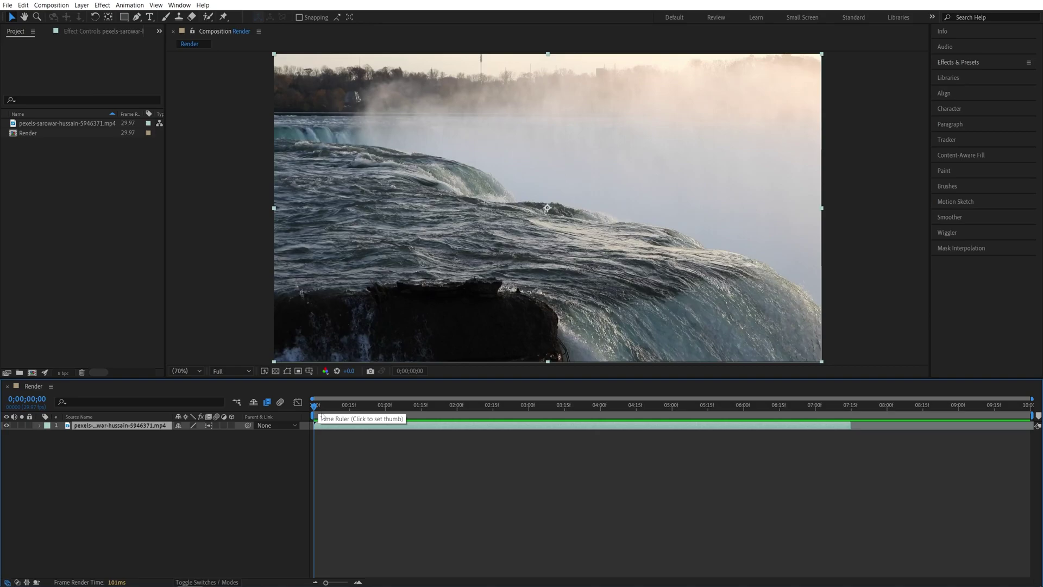
Deselect the waterfall layer and end the work area at the clip's end, around 7:15
{"action": "left_click", "coordinate": [396, 463]}
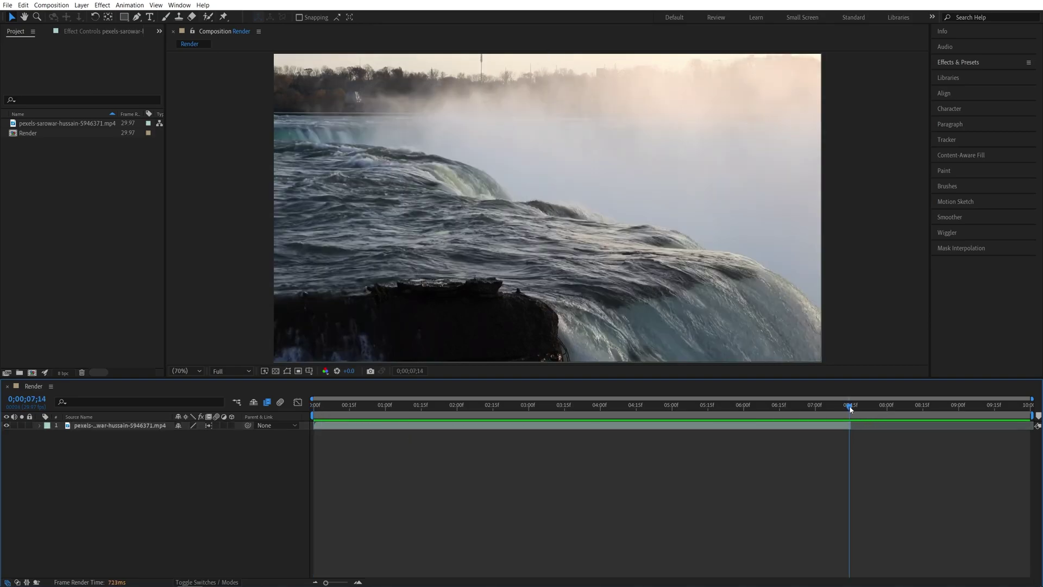
{"action": "left_click", "coordinate": [854, 412]}
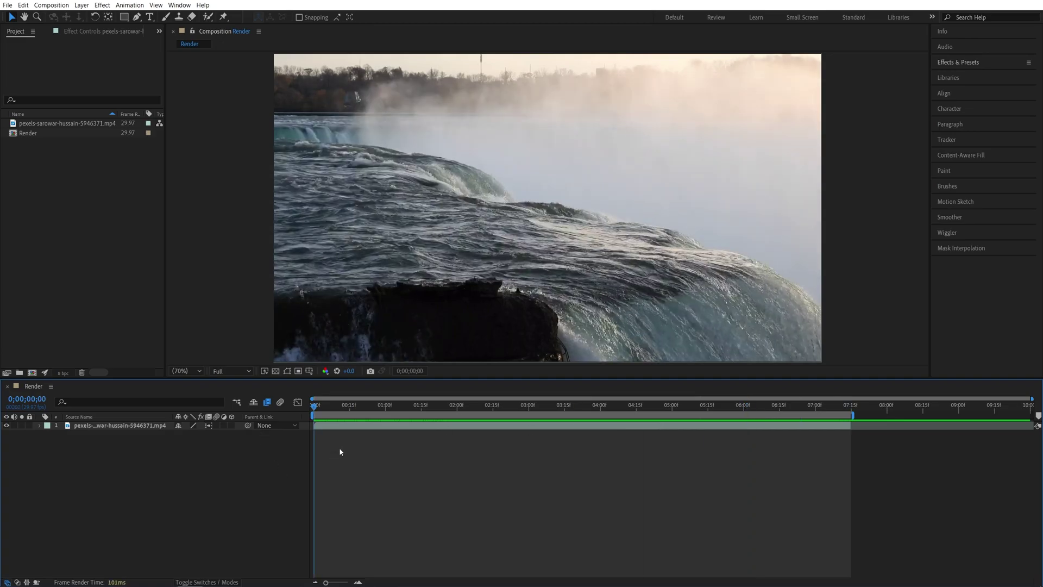
{"action": "mouse_move", "coordinate": [317, 406]}
{"action": "left_mouse_down"}
{"action": "mouse_move", "coordinate": [337, 404]}
{"action": "mouse_move", "coordinate": [314, 405]}
{"action": "left_mouse_up"}
{"action": "key", "text": "space"}
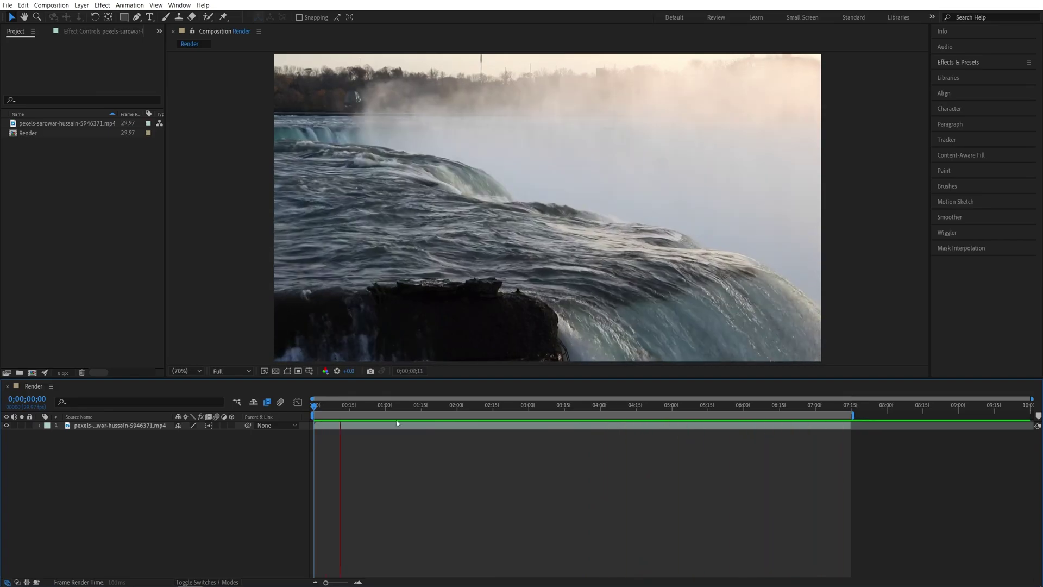
{"action": "key", "text": "space"}
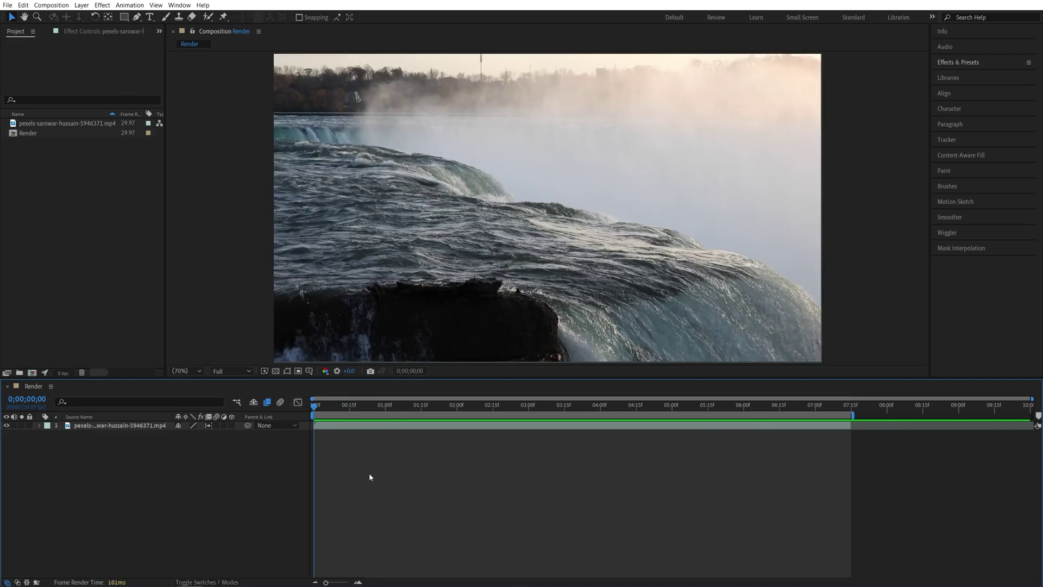
{"action": "key", "text": "space"}
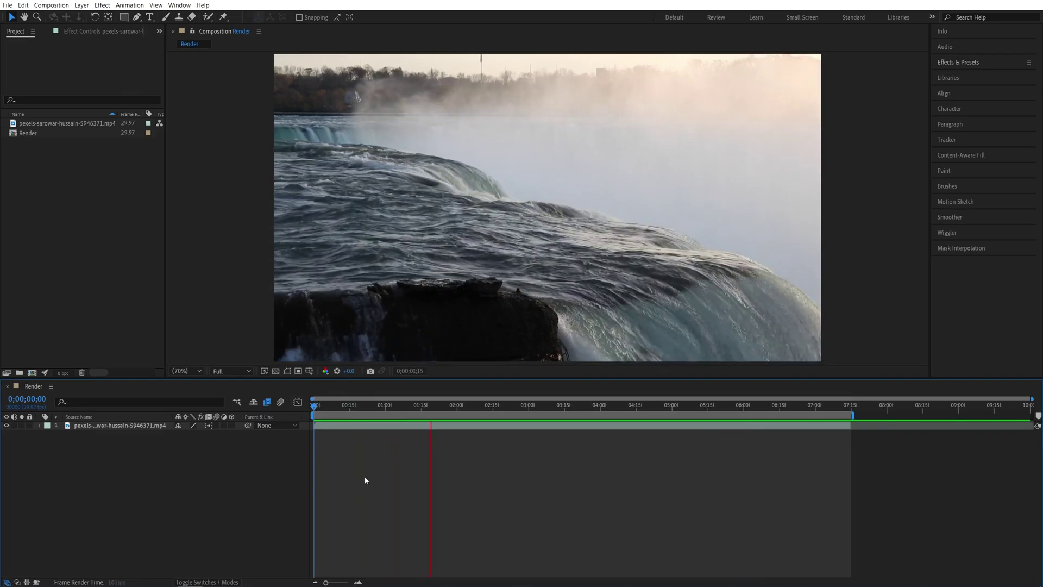